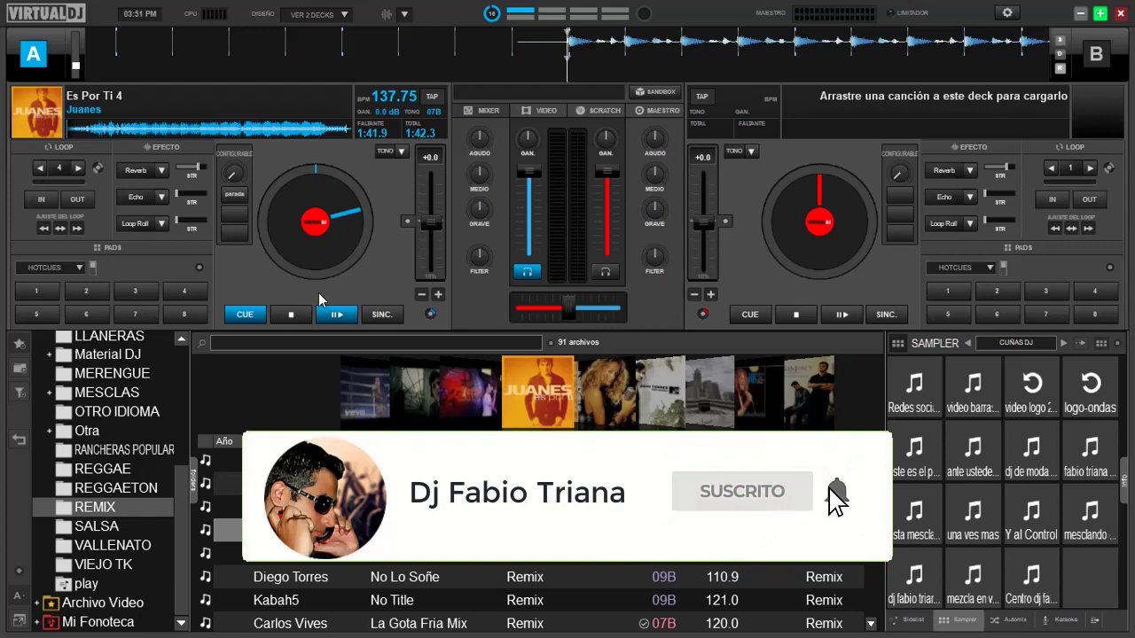
# - Preview Es Por Ti 4 on deck A and audition it with a 4-beat loop set at its start
pyautogui.click(336, 314)
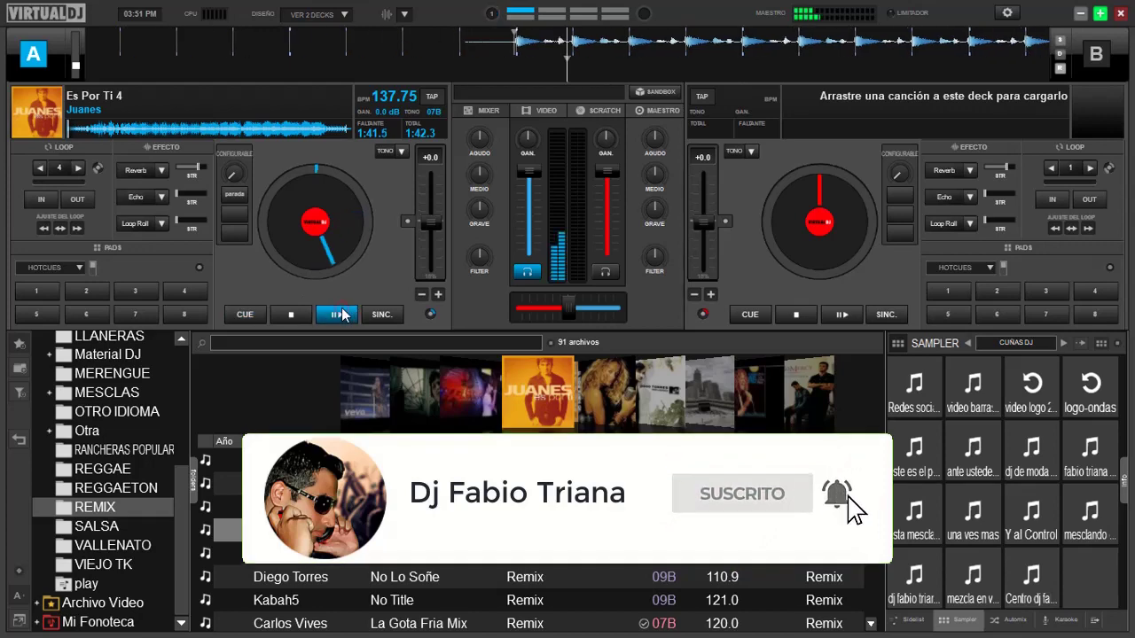
pyautogui.click(295, 315)
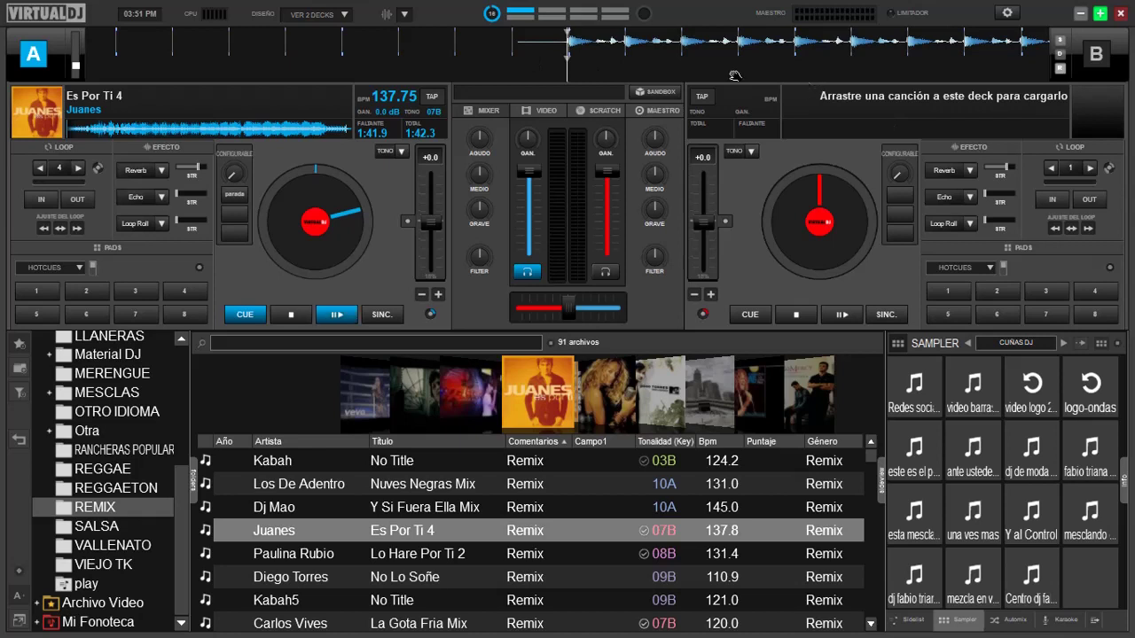
pyautogui.click(59, 171)
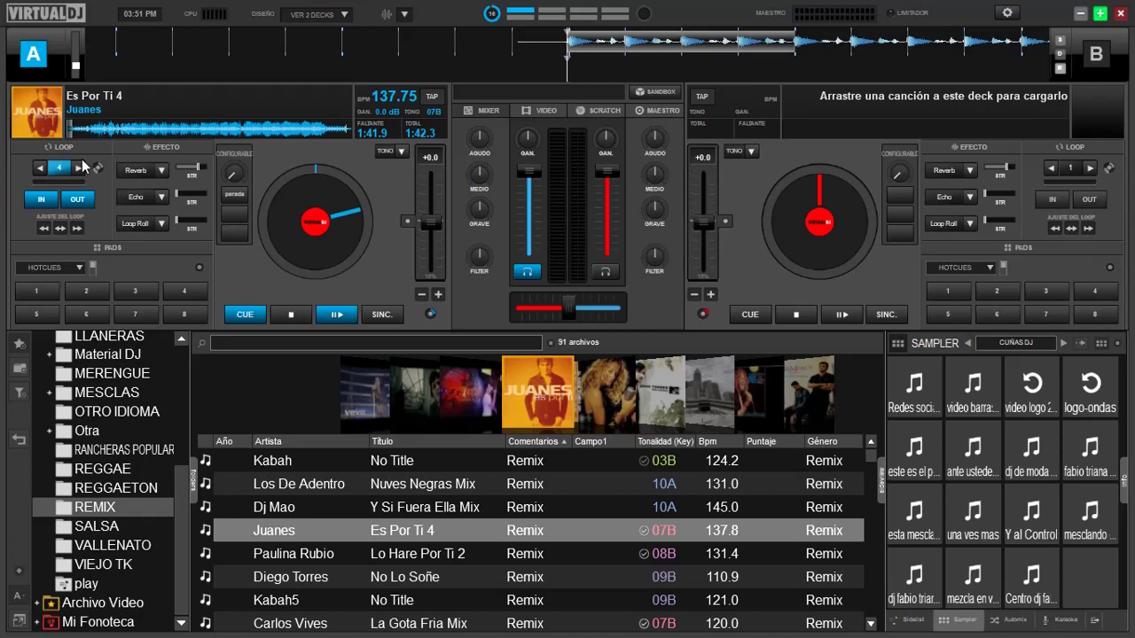
pyautogui.click(337, 317)
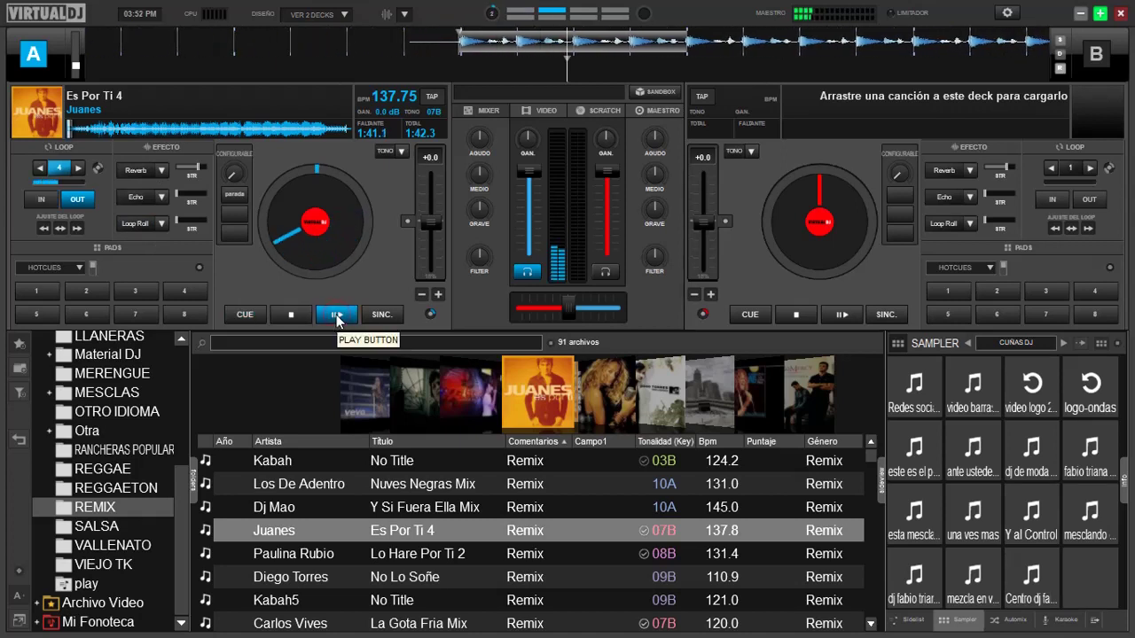
pyautogui.click(292, 317)
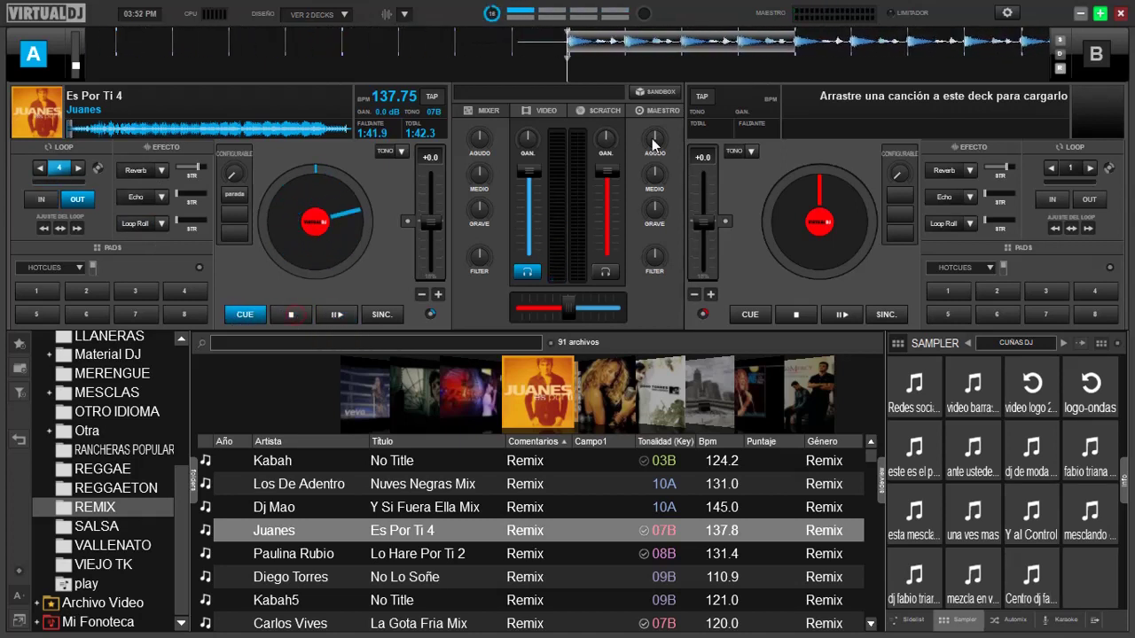
# - Look over the master controls, return to the mixer, and audition deck A's 4-beat loop again
pyautogui.click(656, 110)
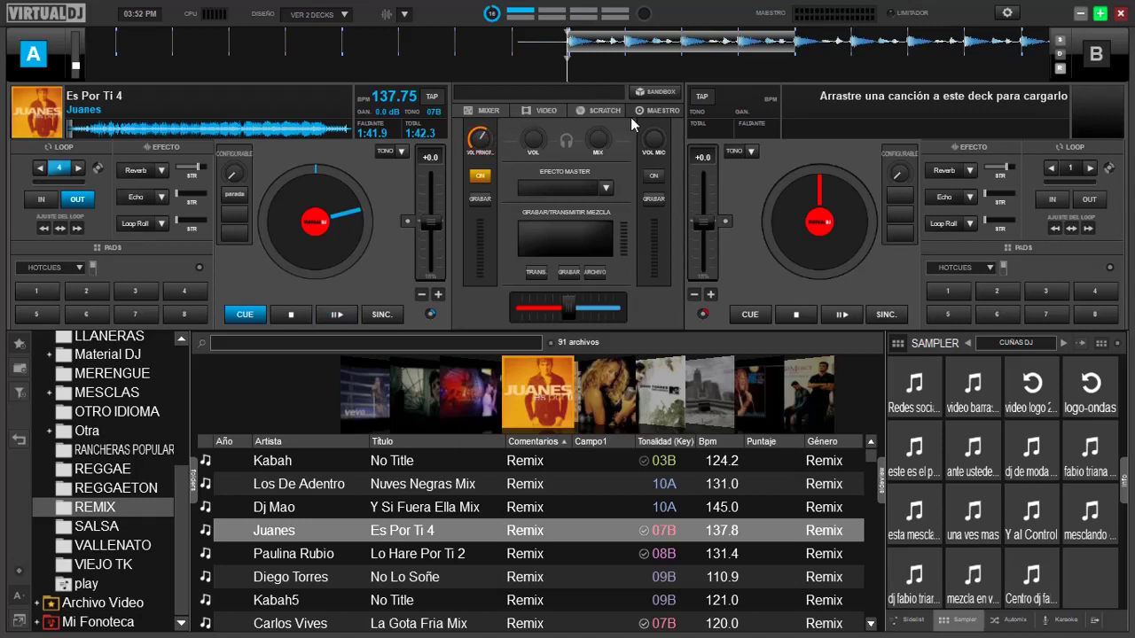
pyautogui.click(488, 115)
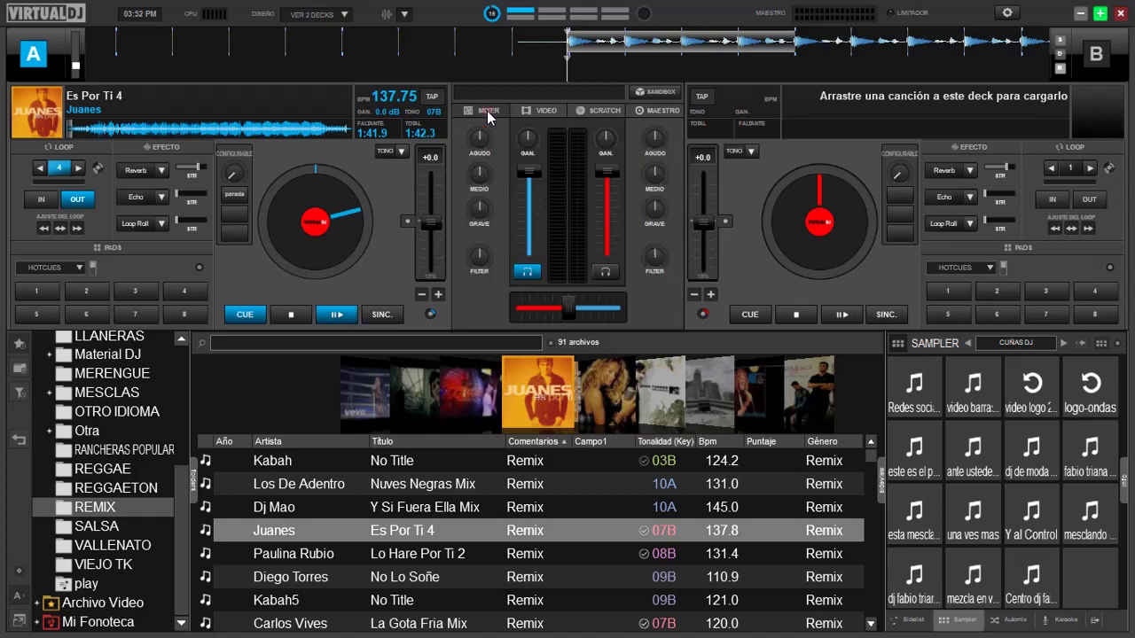
pyautogui.click(338, 318)
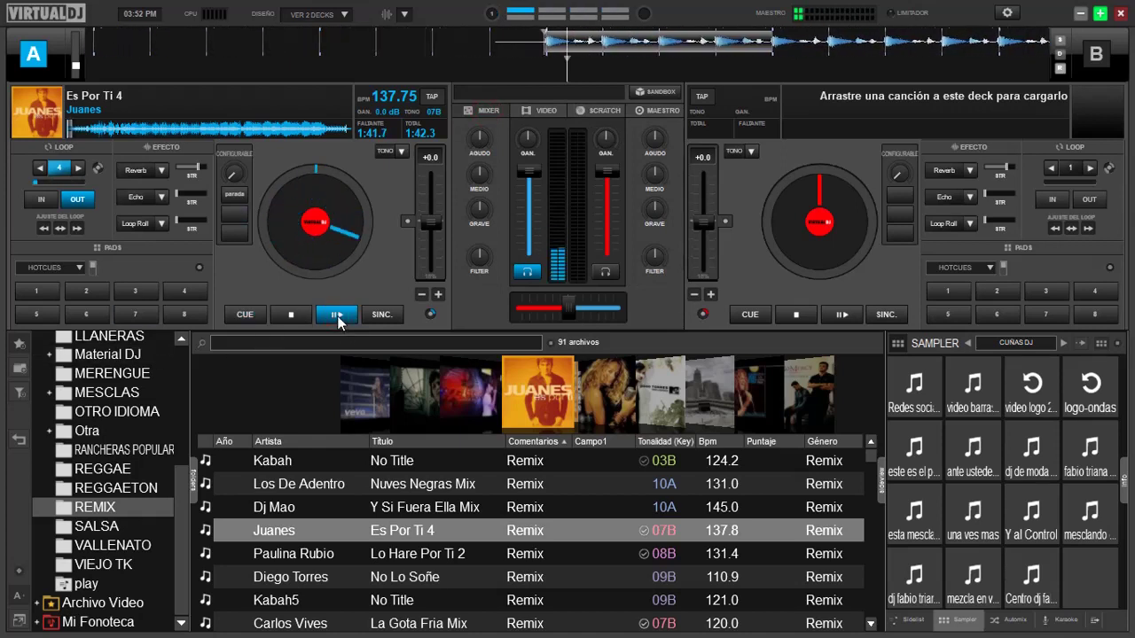
pyautogui.click(291, 315)
# - Extend deck A's loop to 8 beats and audition it
pyautogui.click(78, 167)
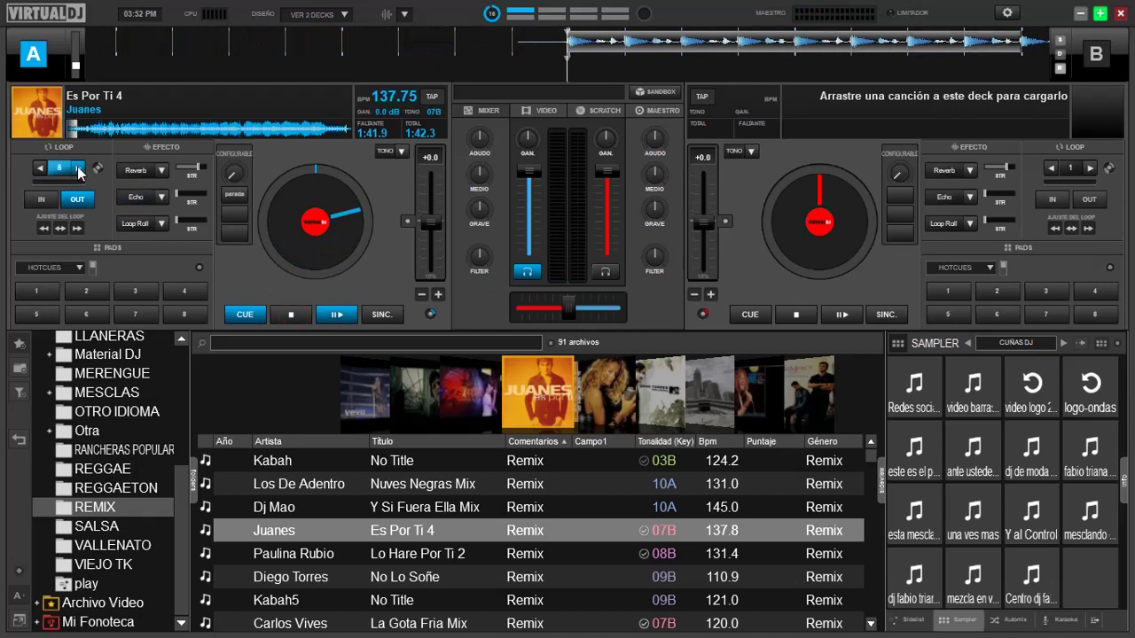
pyautogui.click(338, 315)
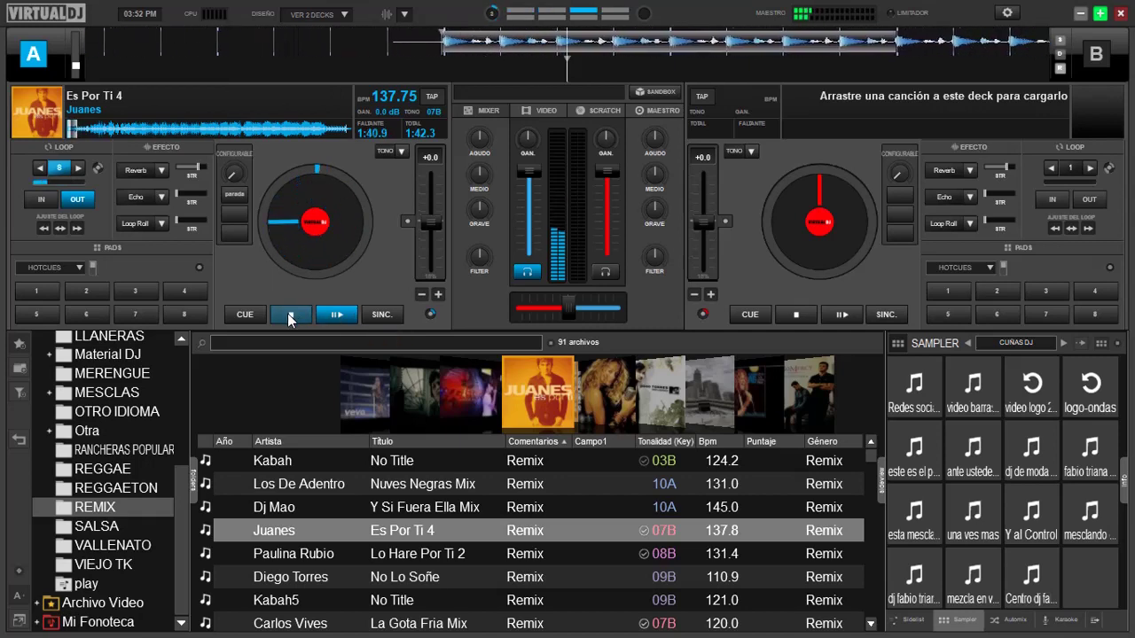
pyautogui.click(293, 315)
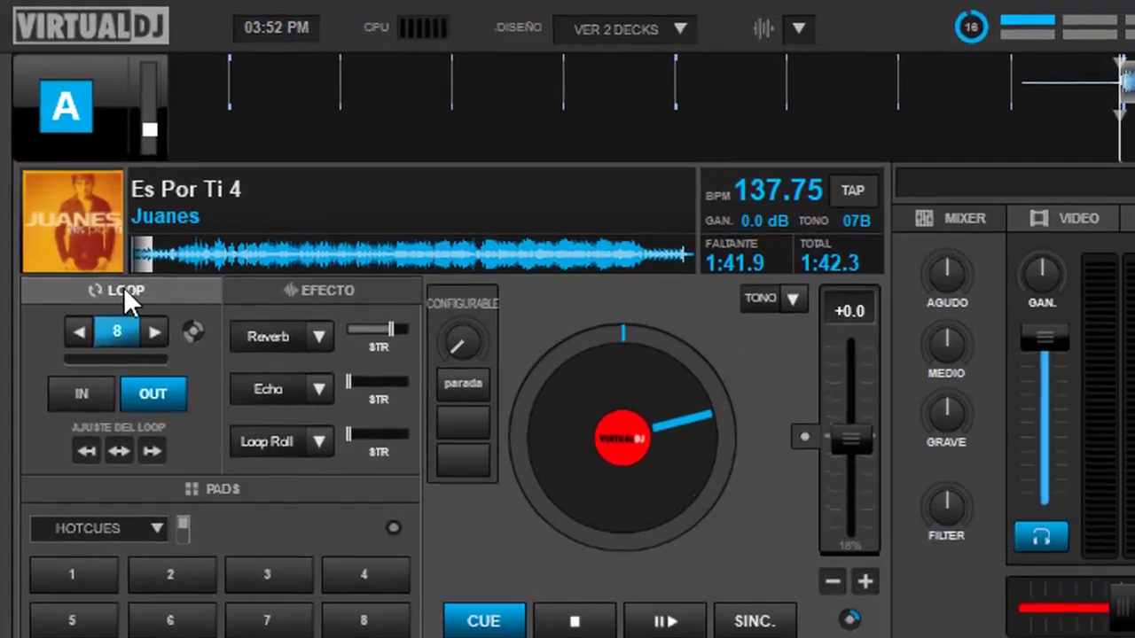
# - Record deck A's 8-beat loop as a sample and locate it in the Recordings folder of the Sampler
pyautogui.click(125, 291)
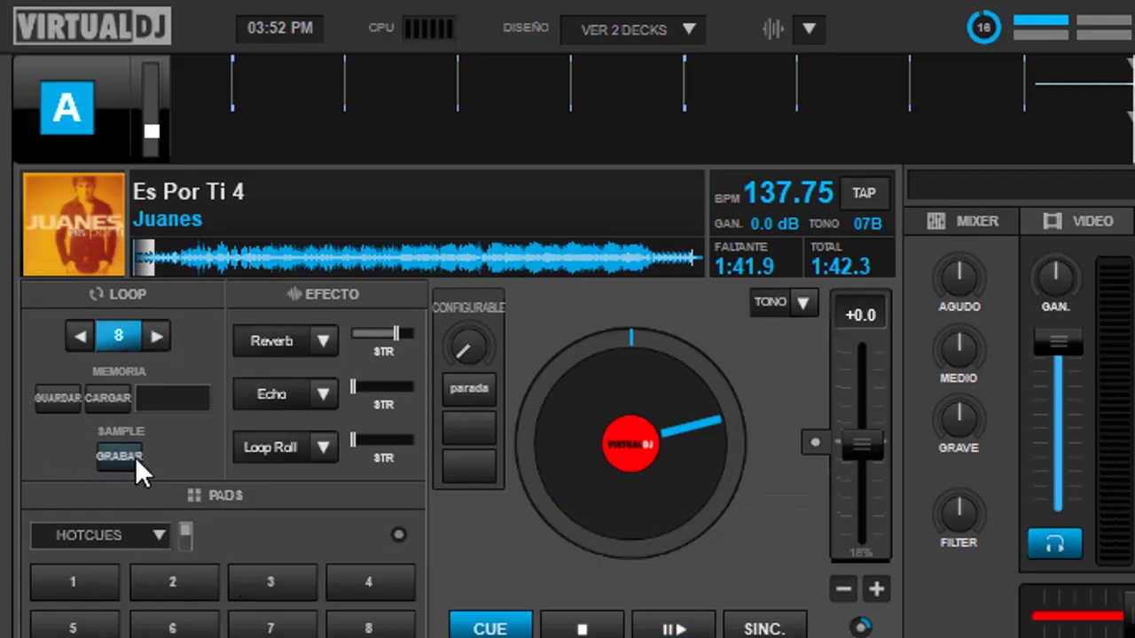
pyautogui.click(120, 457)
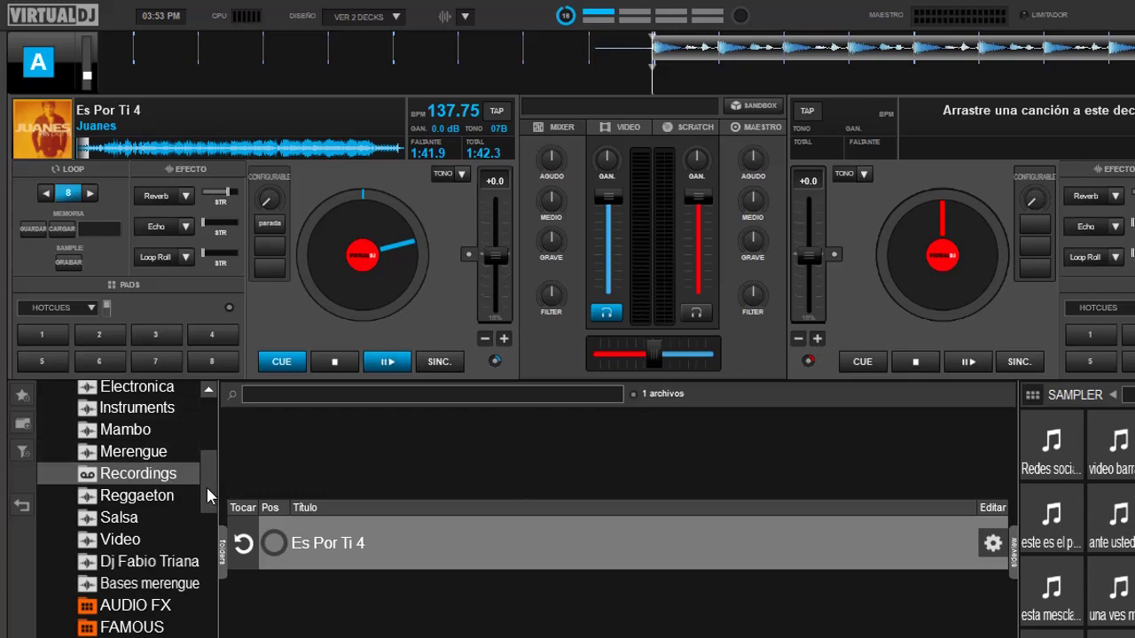
pyautogui.moveTo(206, 485); pyautogui.dragTo(207, 449)
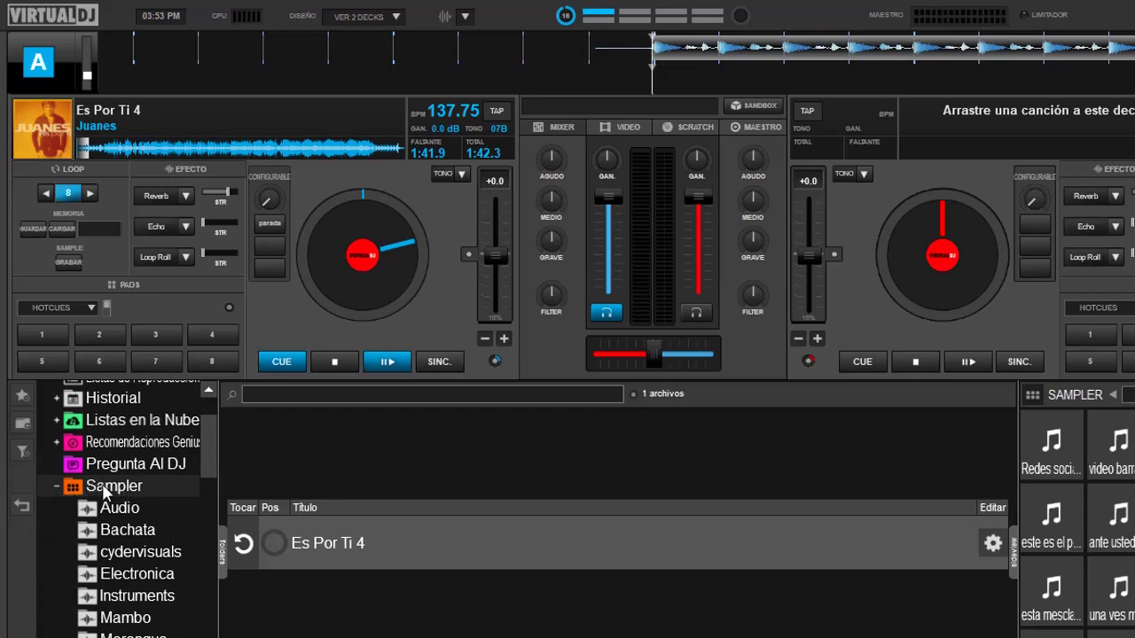
pyautogui.moveTo(204, 438); pyautogui.dragTo(207, 465)
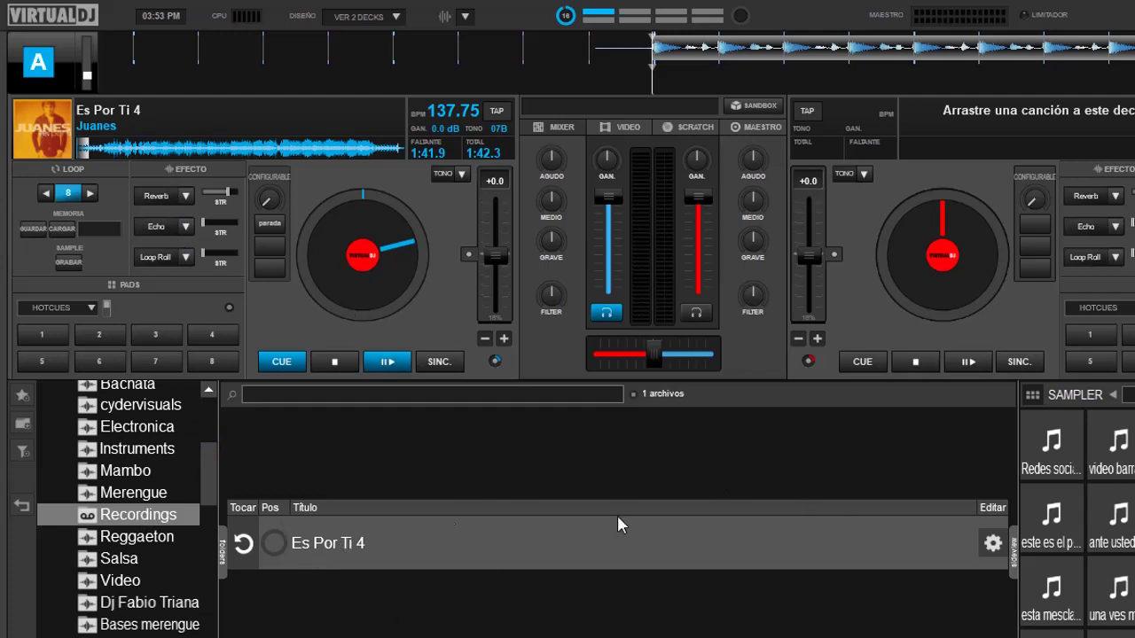
# - Examine the recorded Es Por Ti 4 sample's name, mode and repeat settings in the sample editor, and close it
pyautogui.click(994, 545)
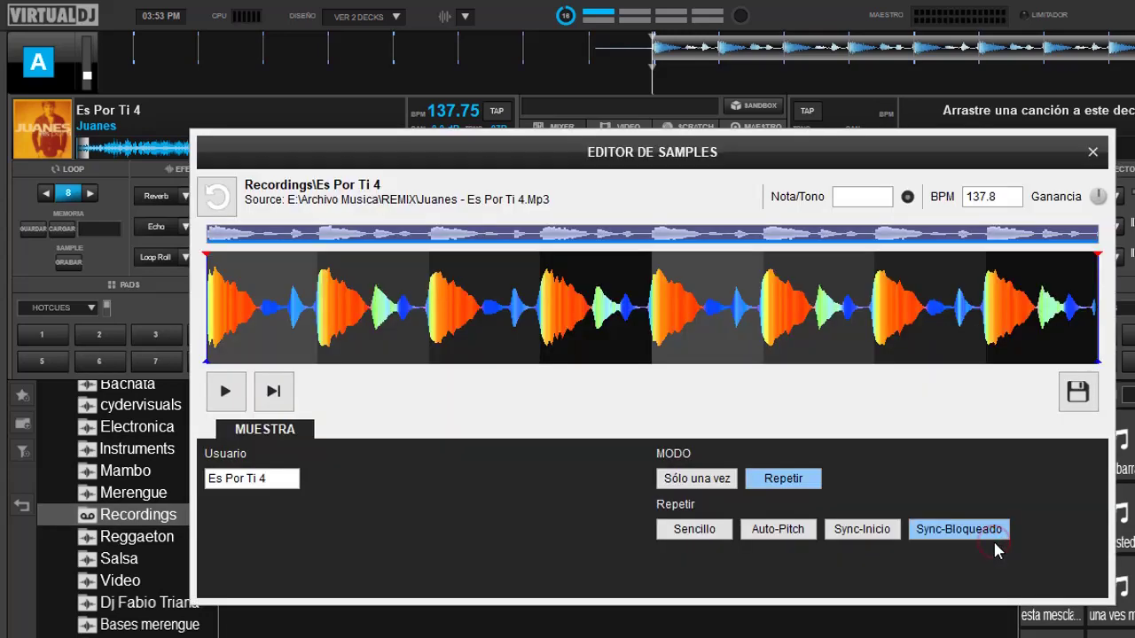
pyautogui.click(1092, 152)
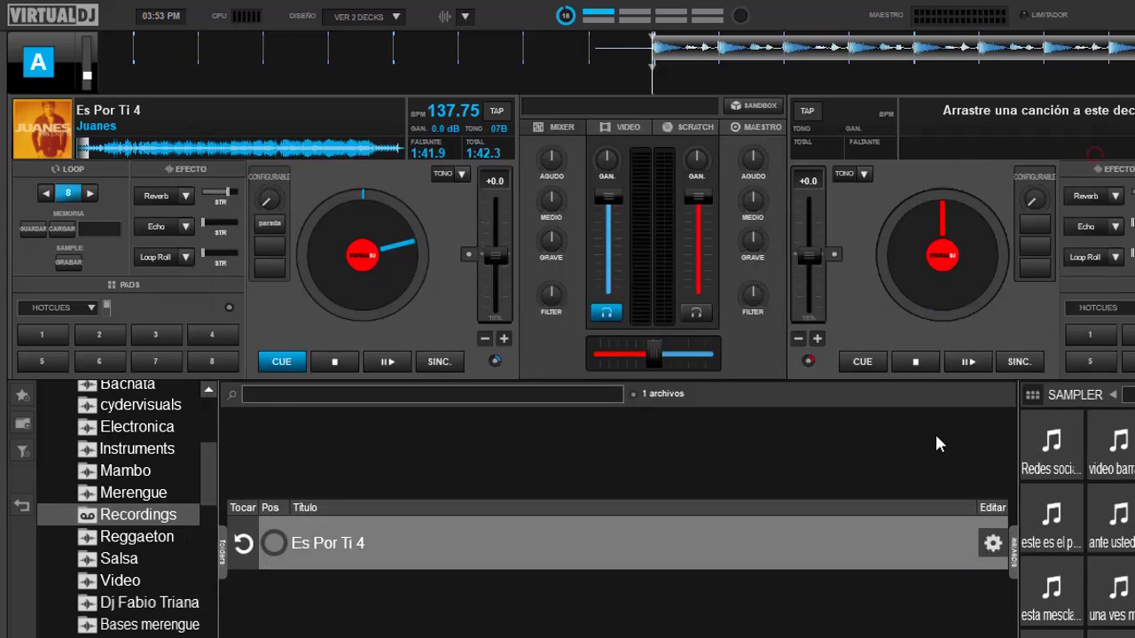
pyautogui.click(992, 544)
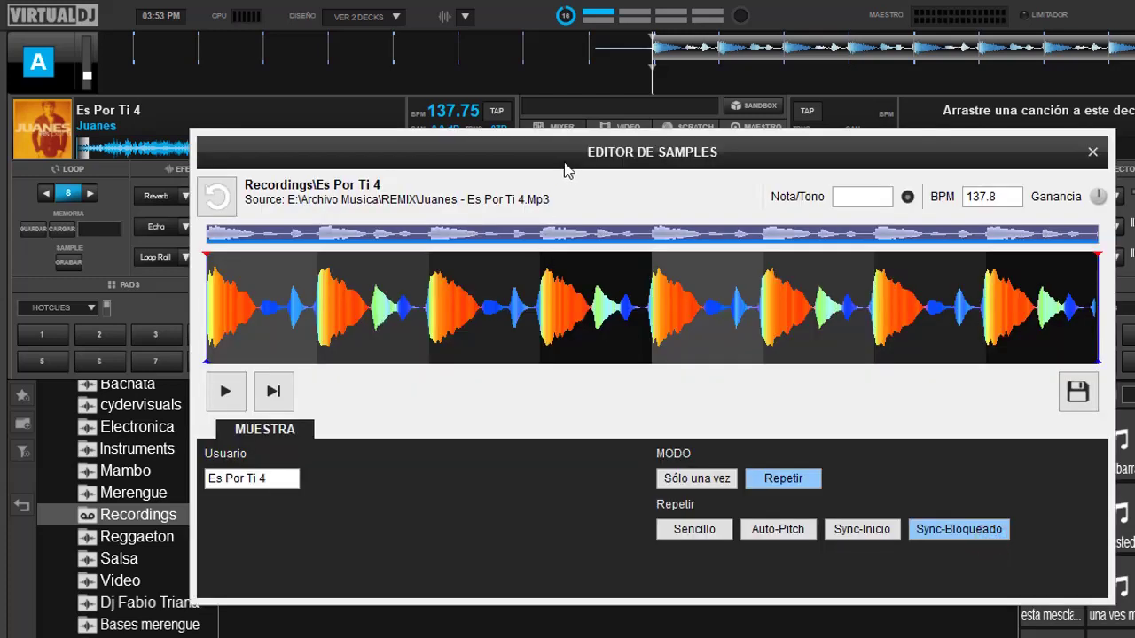
pyautogui.moveTo(555, 165); pyautogui.dragTo(555, 124)
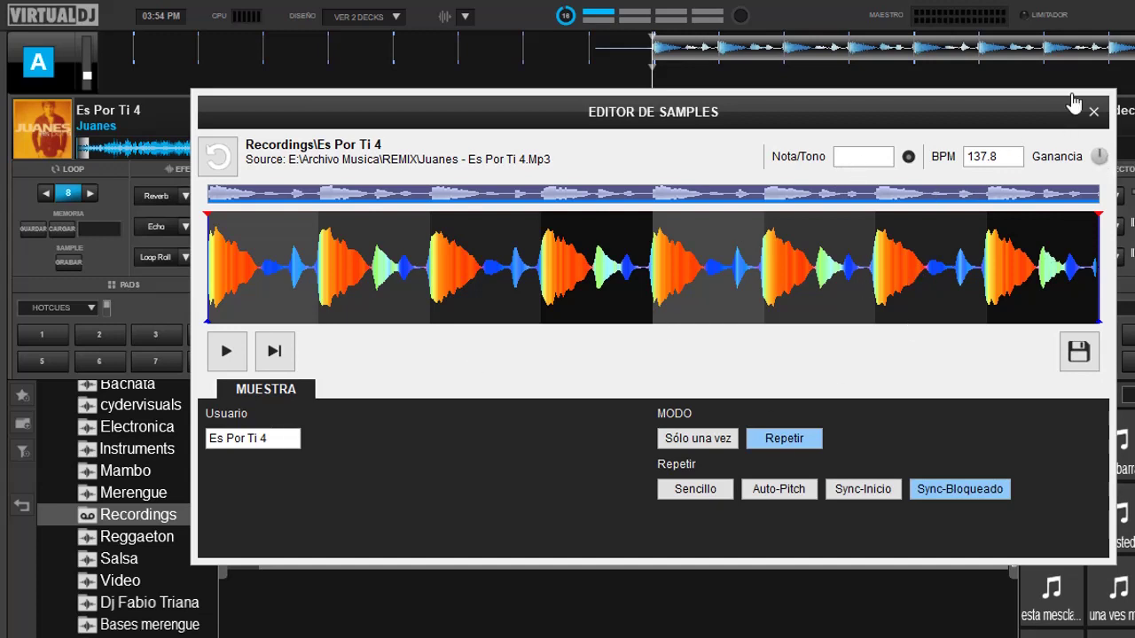
pyautogui.click(1093, 112)
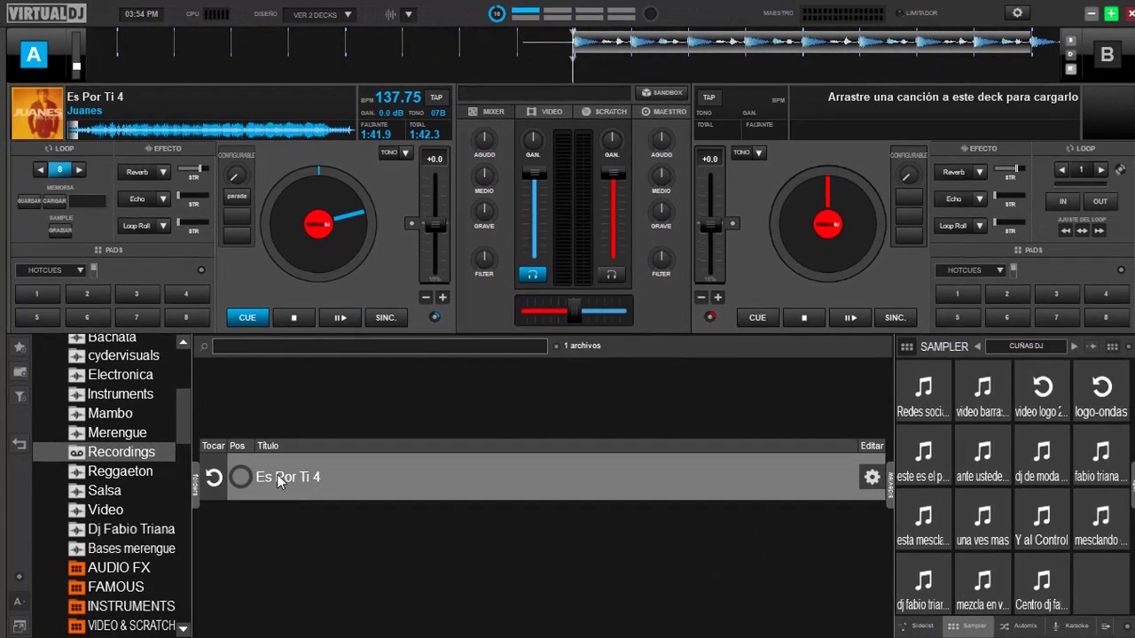
# - Add the Es Por Ti 4 sample to an empty pad of the CUÑAS DJ bank and audition it
pyautogui.moveTo(281, 472); pyautogui.dragTo(1104, 590)
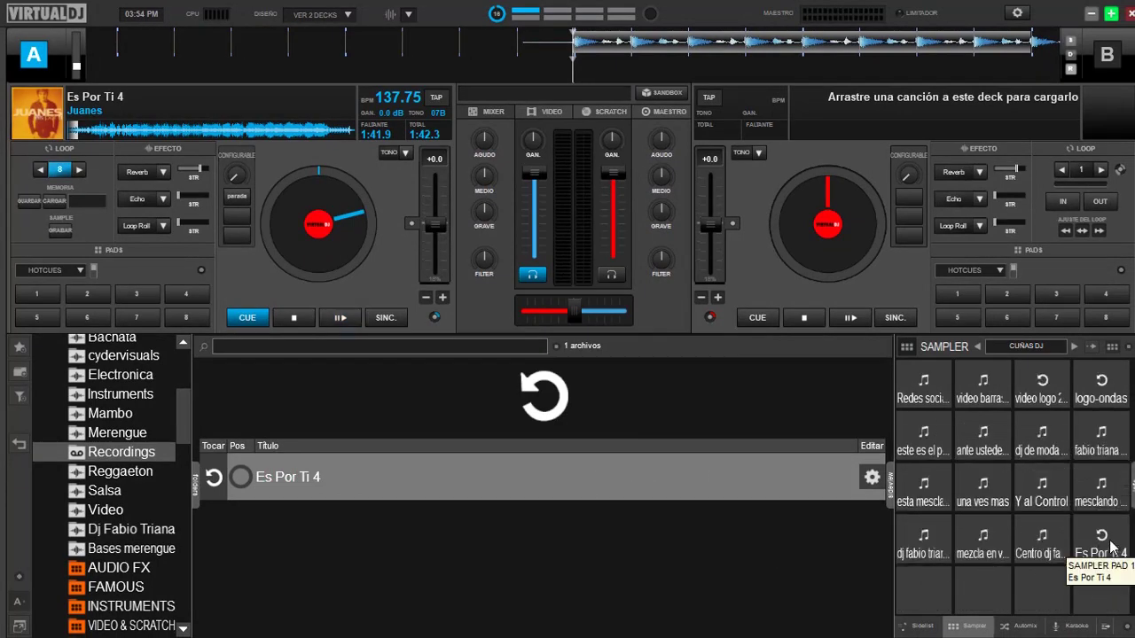
pyautogui.click(1113, 547)
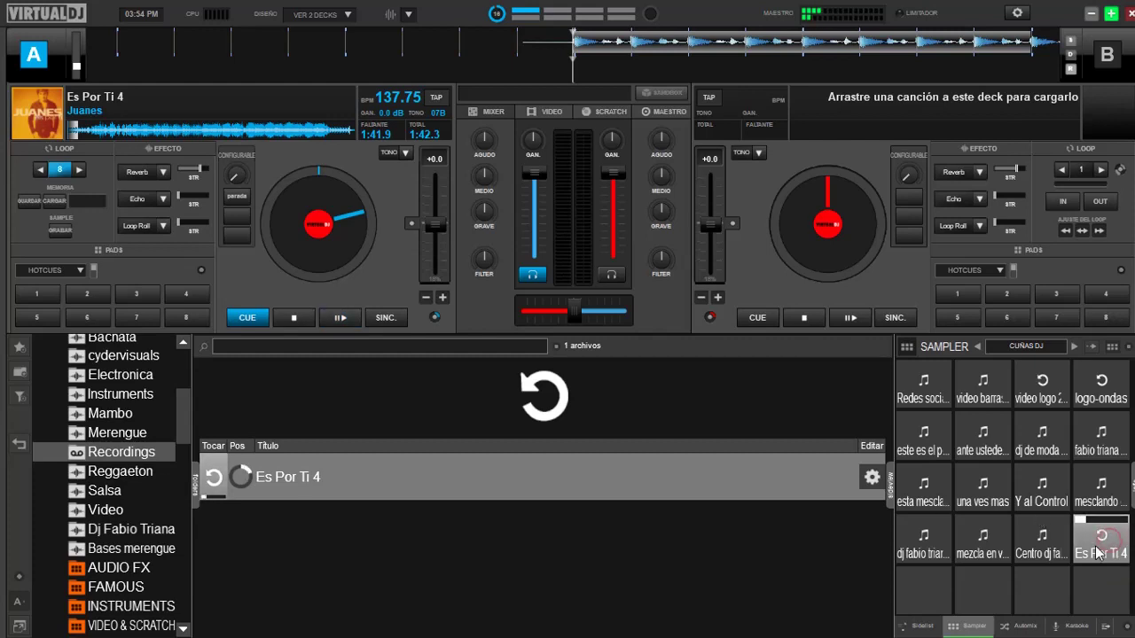
pyautogui.click(1104, 542)
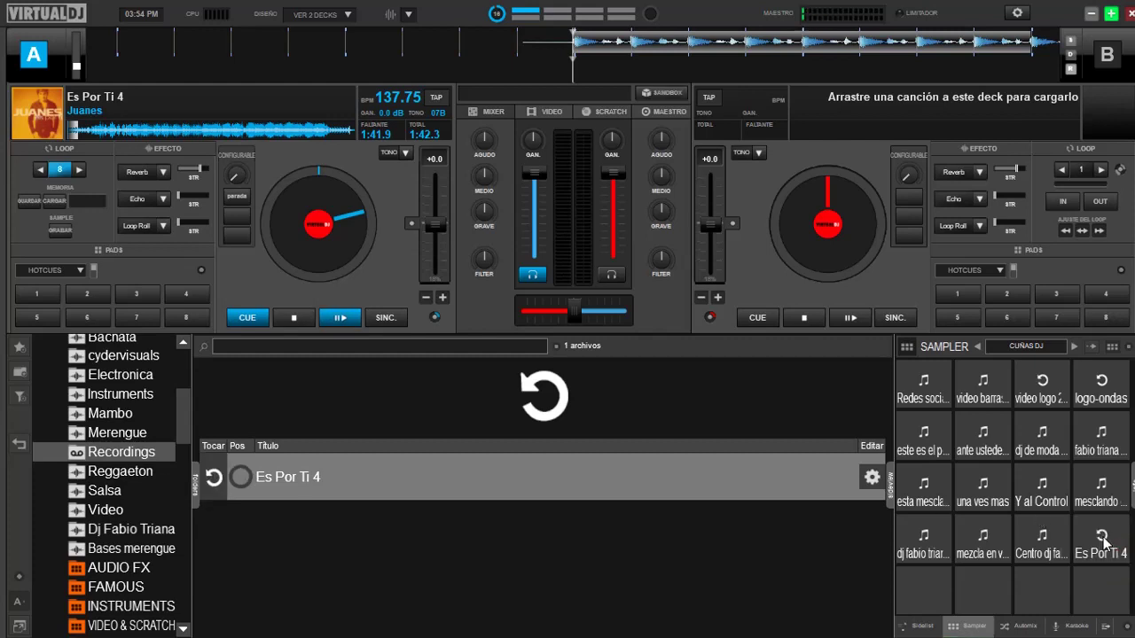
# - Load the track Ella by Bananas from Archivo Musica's MERENGUE folder onto deck A
pyautogui.click(143, 435)
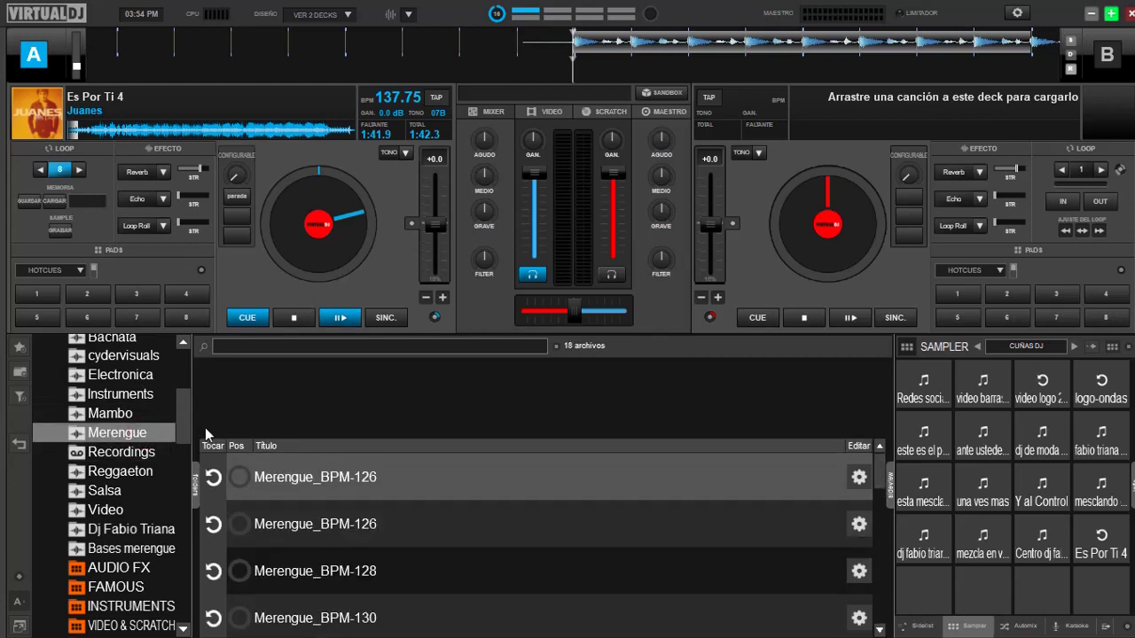
pyautogui.scroll(5, 185, 415)
pyautogui.click(46, 501)
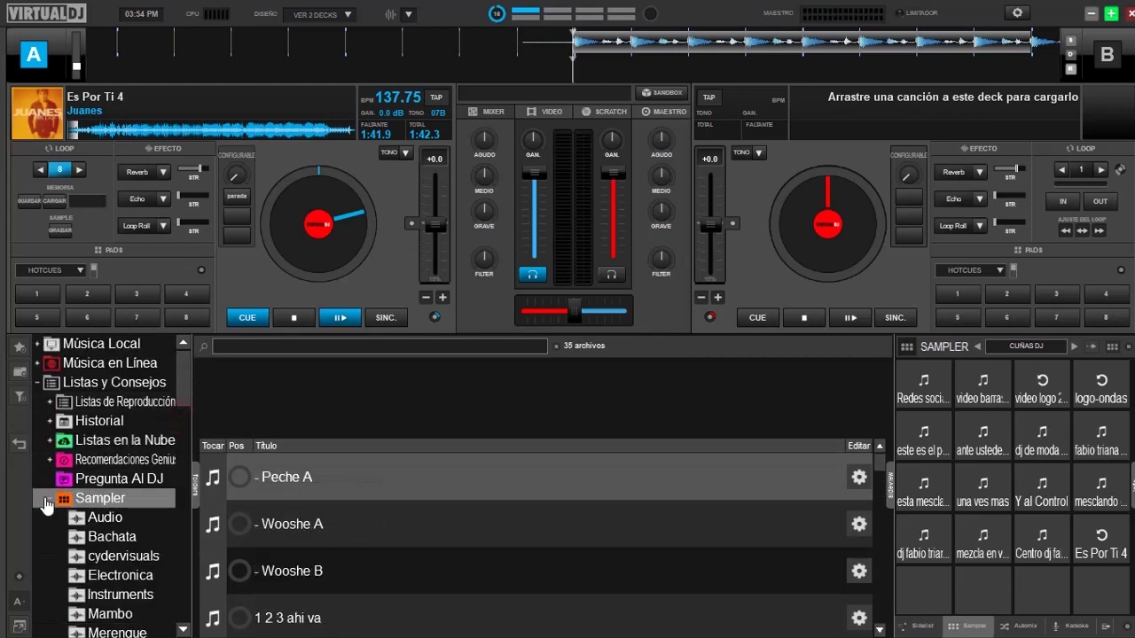
pyautogui.click(37, 382)
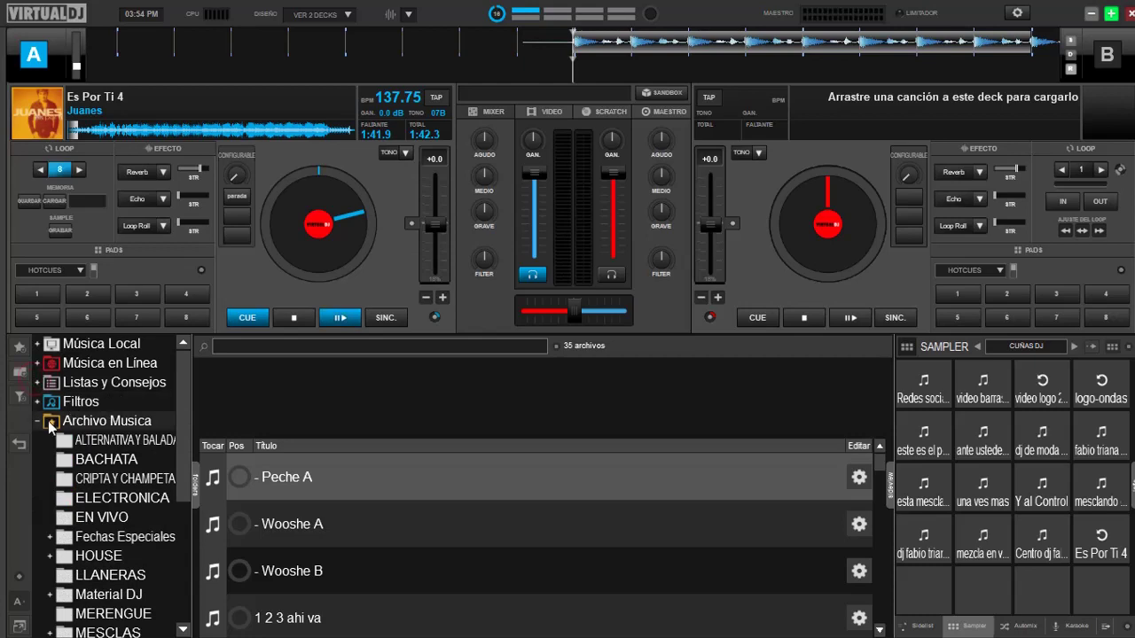
pyautogui.click(47, 421)
pyautogui.moveTo(187, 397); pyautogui.dragTo(183, 452)
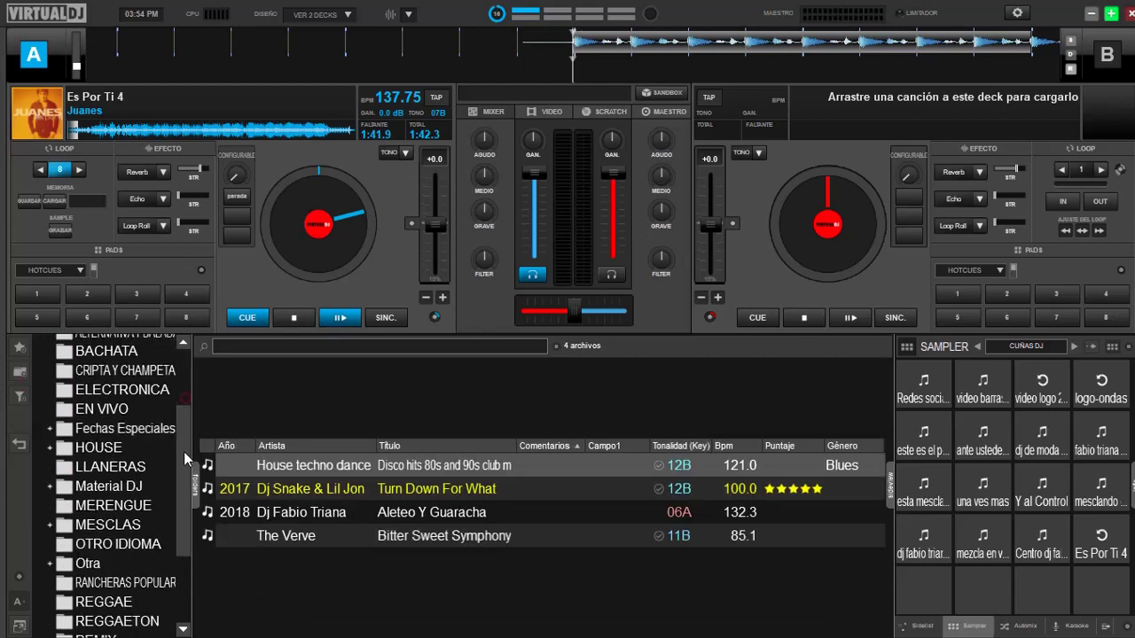
pyautogui.click(133, 505)
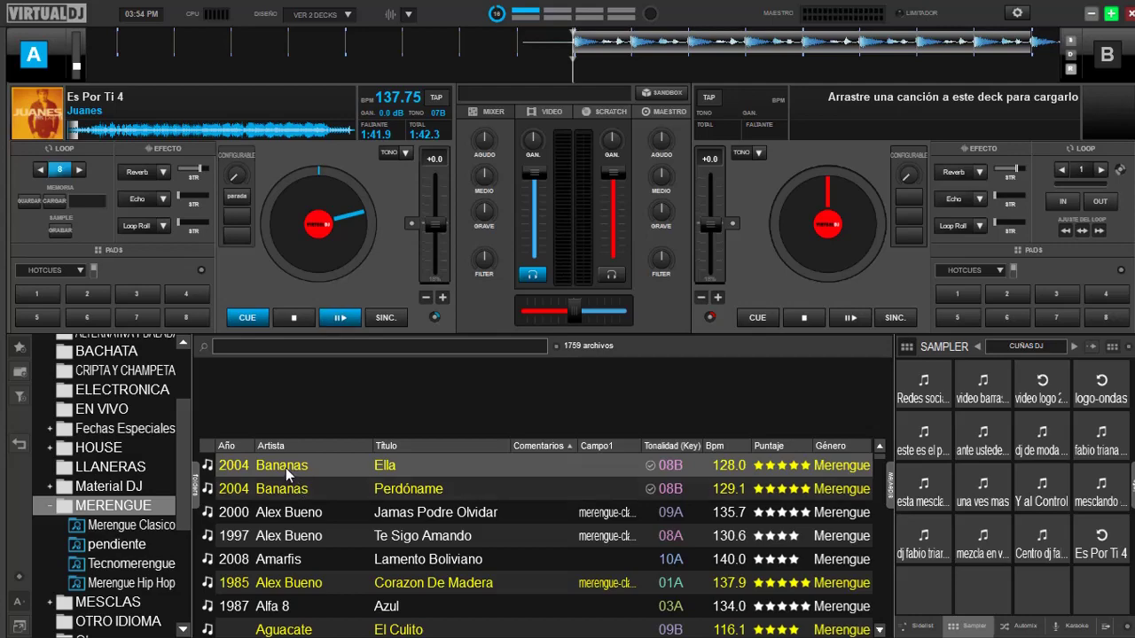
pyautogui.moveTo(280, 465); pyautogui.dragTo(319, 251)
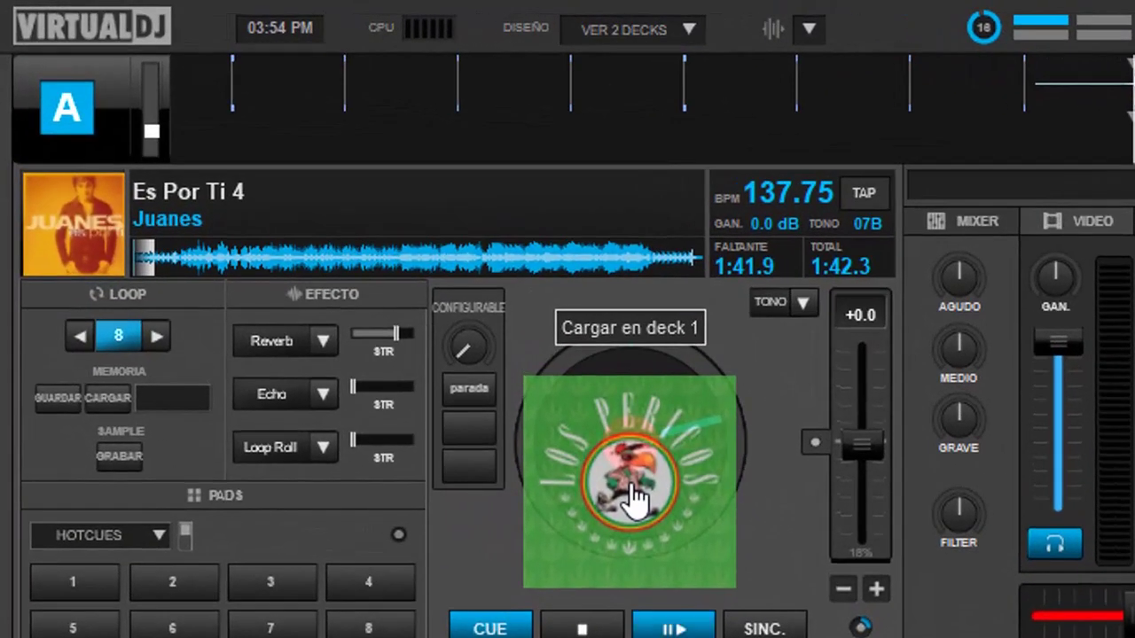
pyautogui.moveTo(633, 500); pyautogui.dragTo(635, 502)
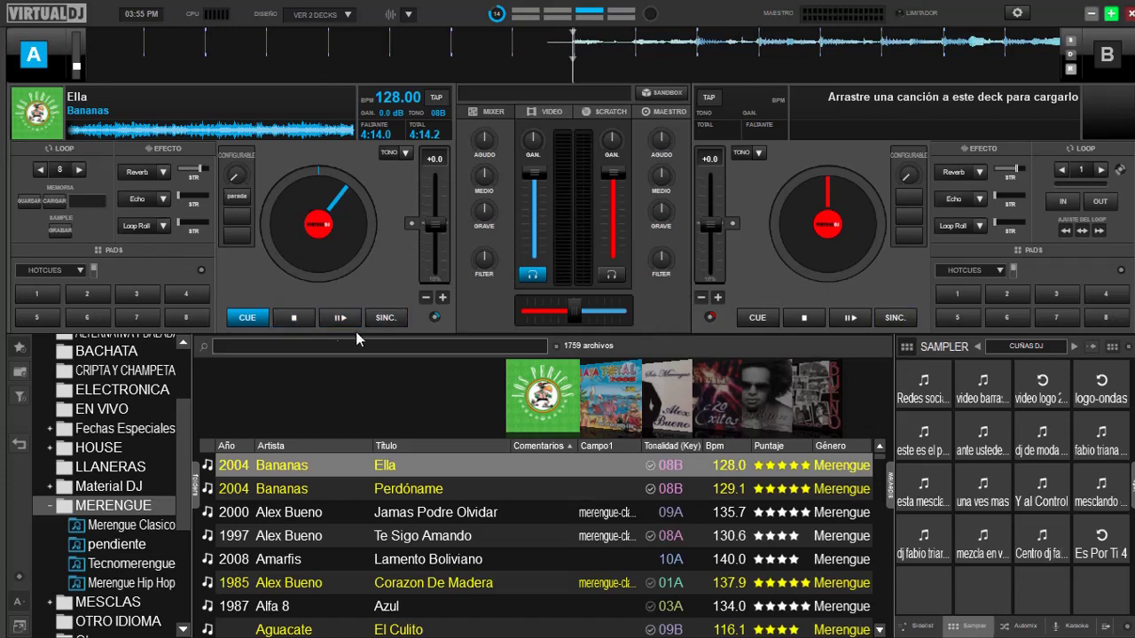
# - Start the Es Por Ti 4 sample, play Ella on deck A along with it, and stop the deck
pyautogui.click(1102, 545)
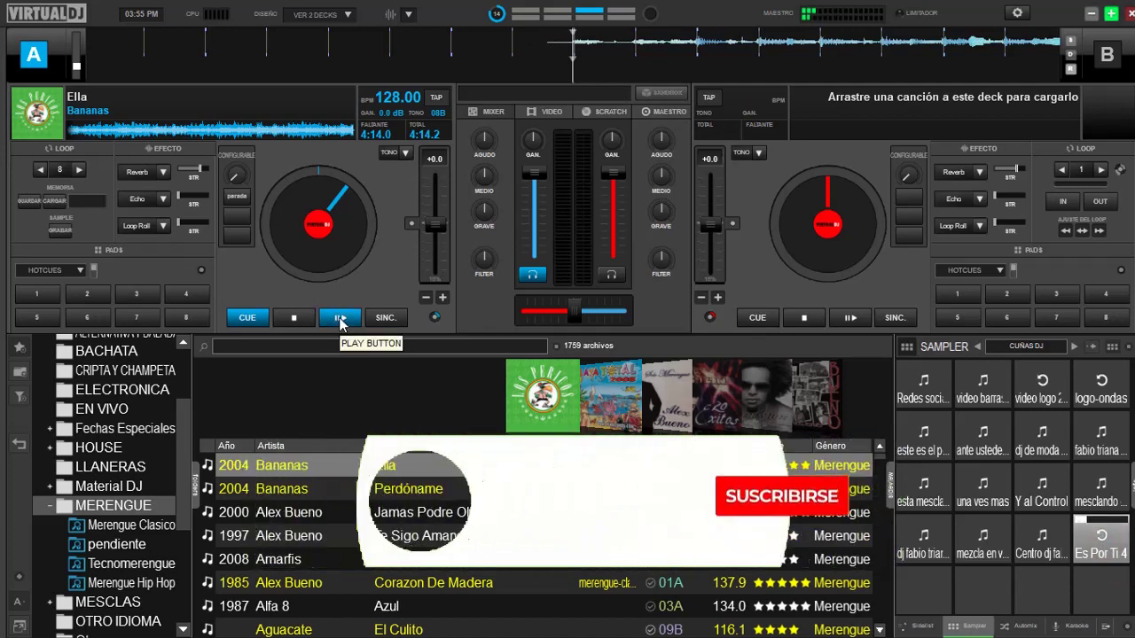
pyautogui.click(342, 320)
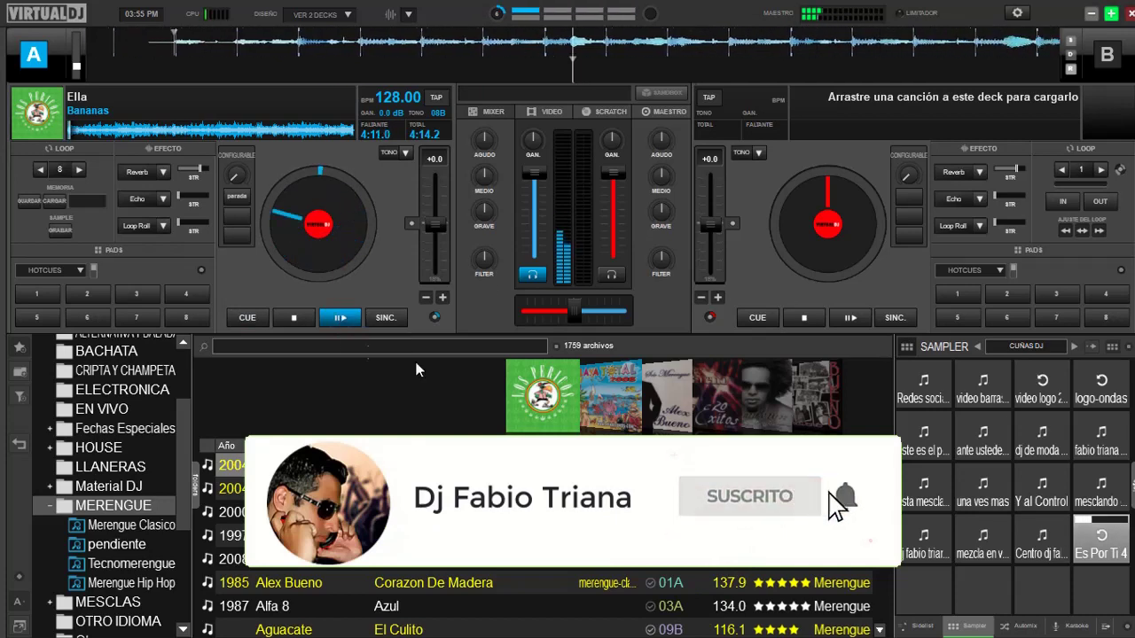
pyautogui.click(296, 316)
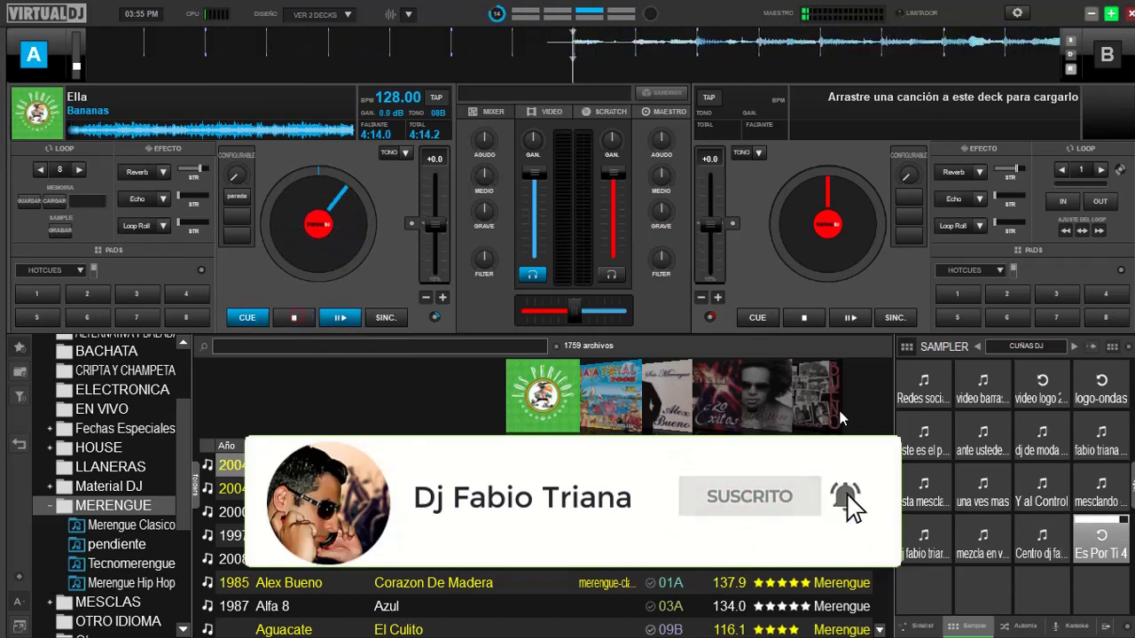